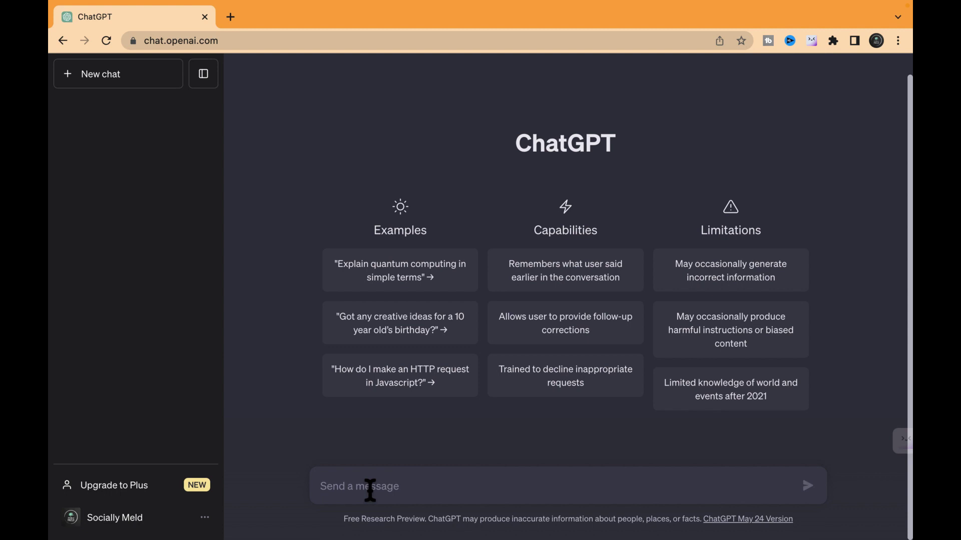
Ask "what is the best software for video editing?" and highlight the Adobe Premiere Pro name in the first list item of the answer
type("what is the best software for video editing?")
key("Return")
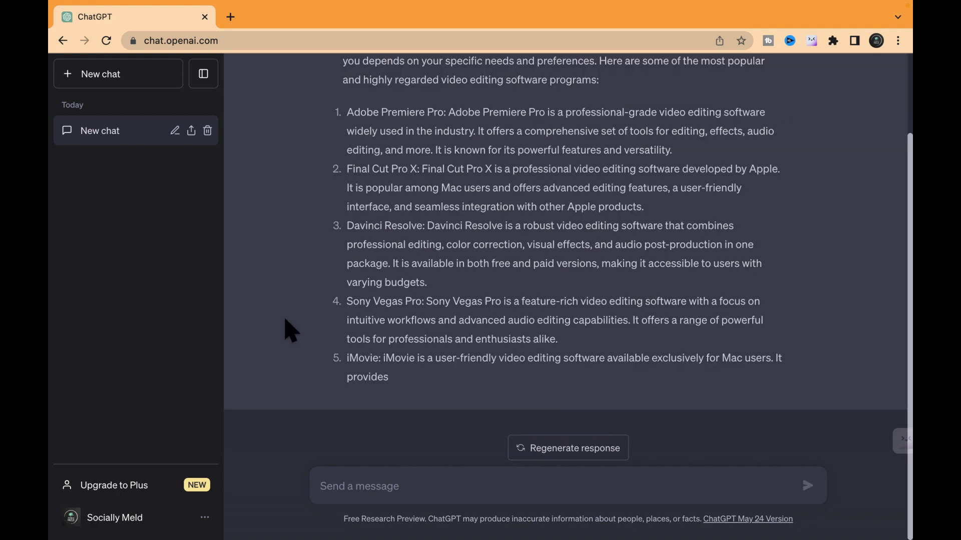
scroll(290, 330, "up", 3)
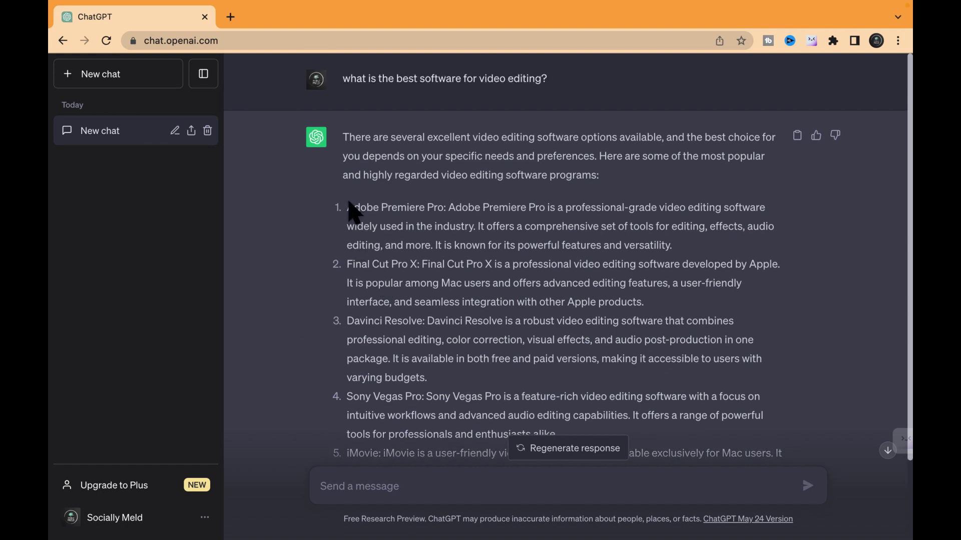
left_click_drag(348, 207, 450, 215)
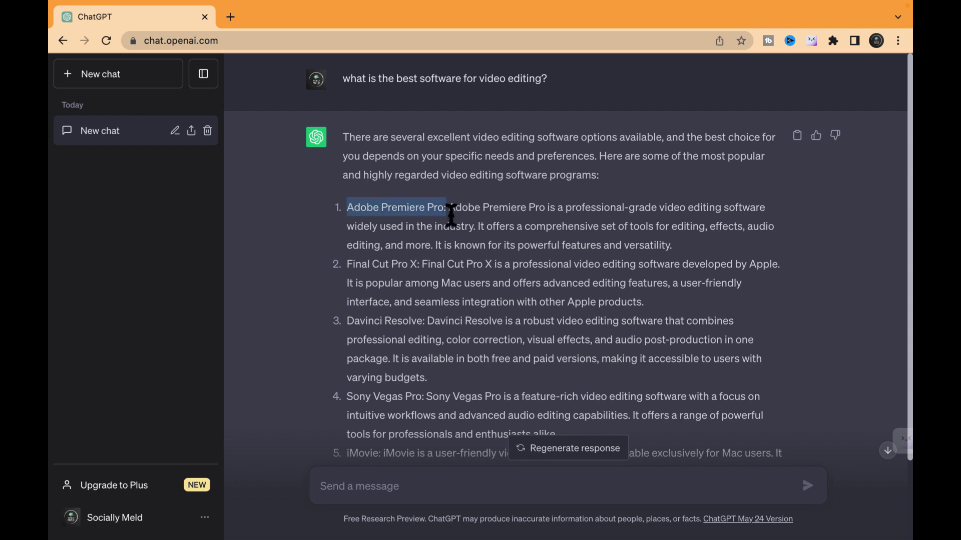
left_click(639, 351)
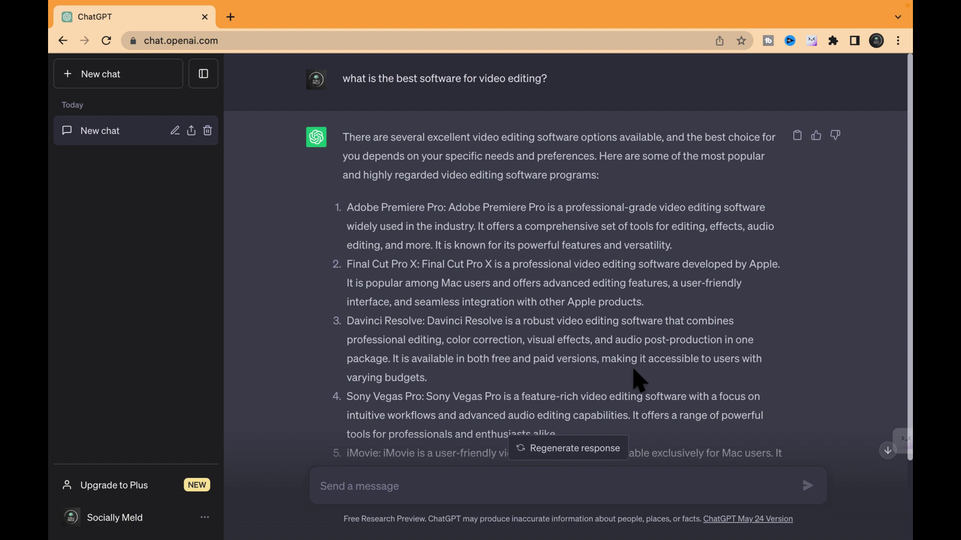
Regenerate the video editing answer and compare the first version with the second one
left_click(573, 456)
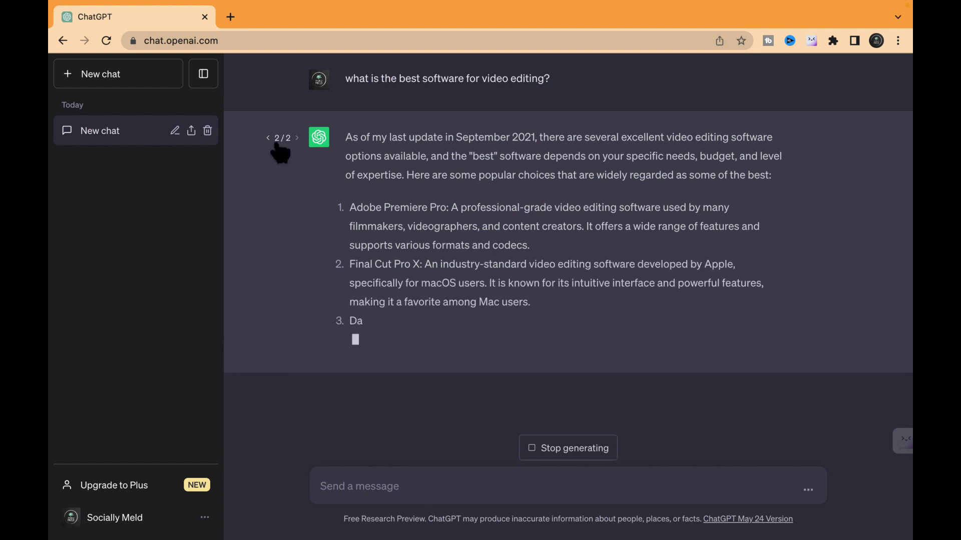
left_click(268, 138)
scroll(273, 148, "down", 3)
scroll(275, 150, "up", 3)
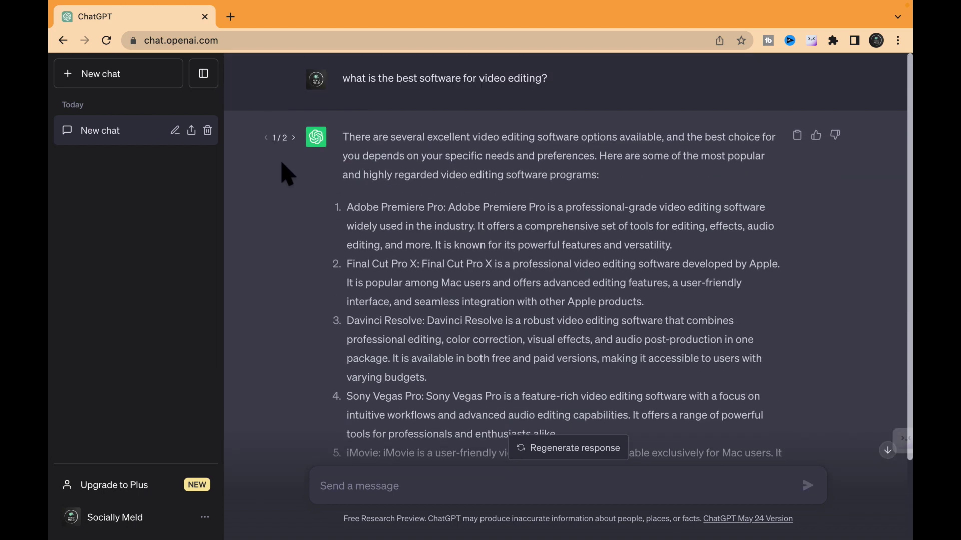
left_click(294, 138)
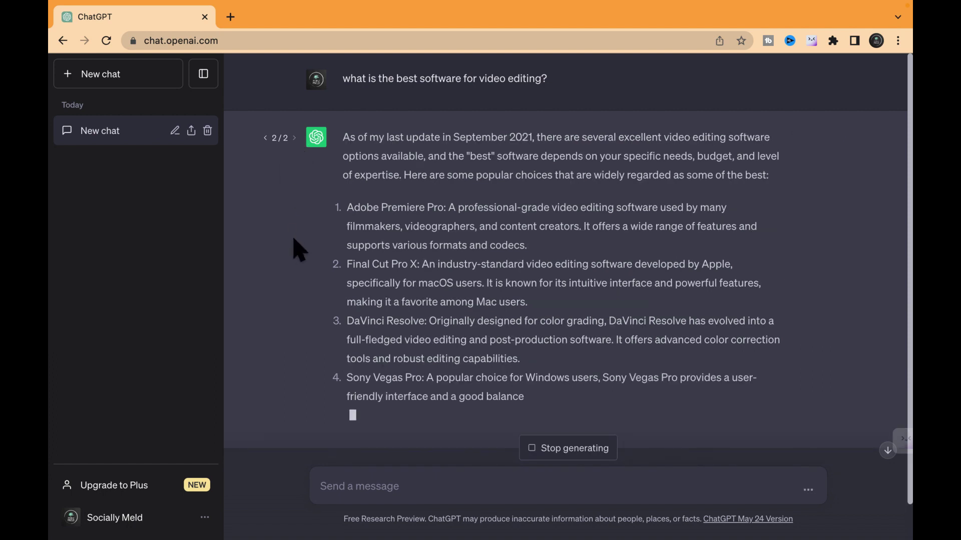
Stop generating the second answer, and regenerate a third version, halting it partway through the list
left_click(575, 449)
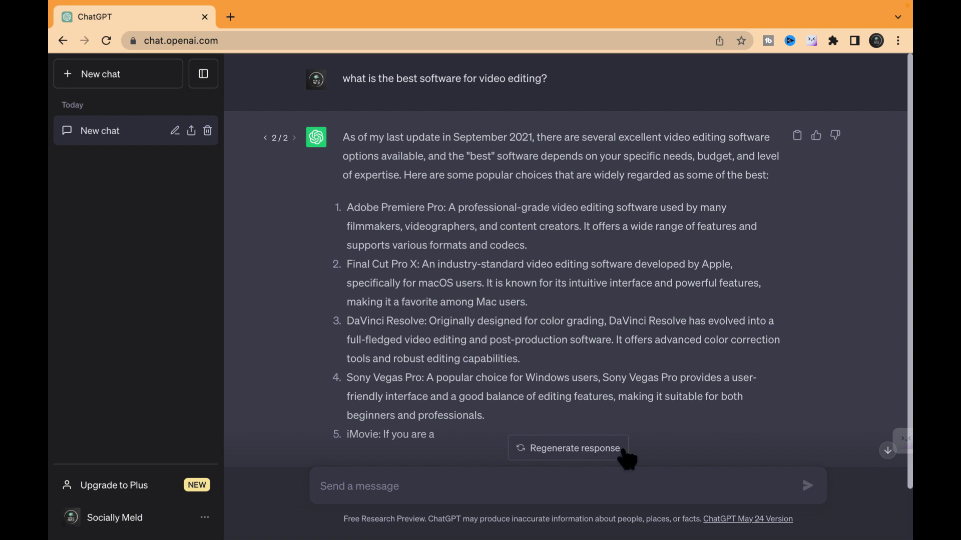
left_click(595, 455)
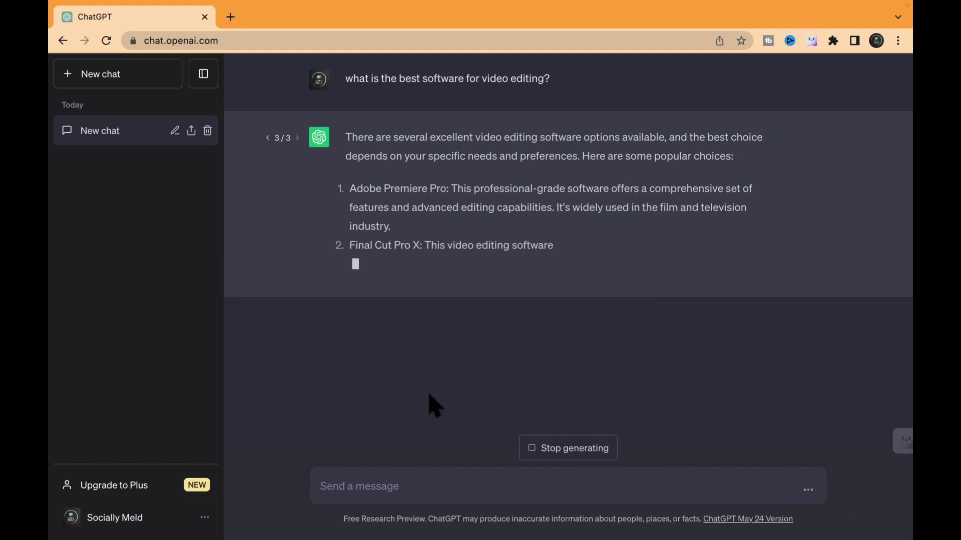
left_click(574, 454)
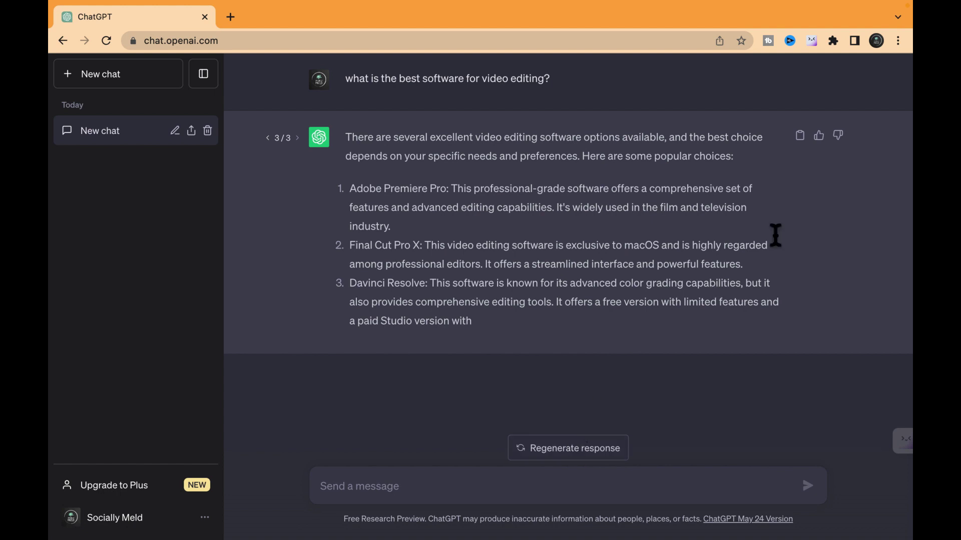
Rate the third answer as good and submit the additional feedback "good job"
left_click(820, 140)
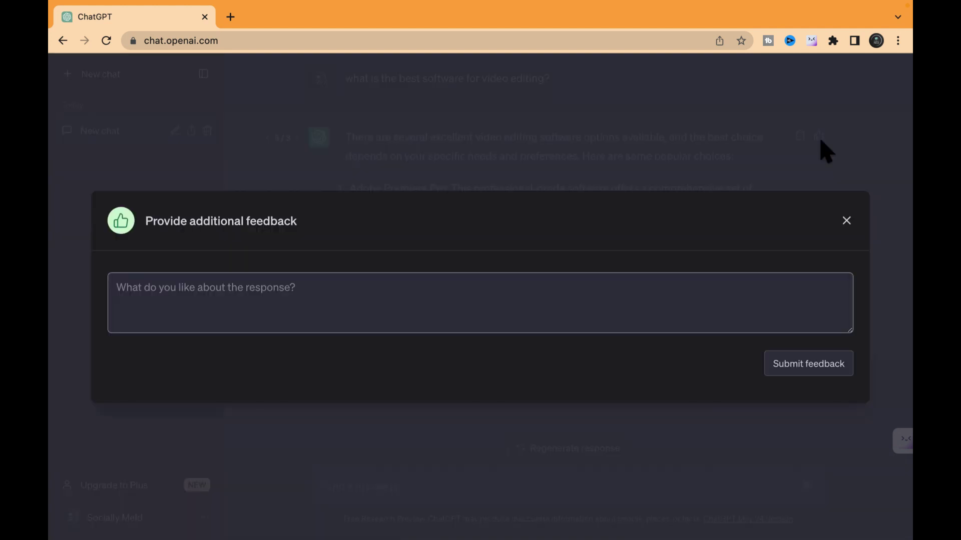
left_click(186, 301)
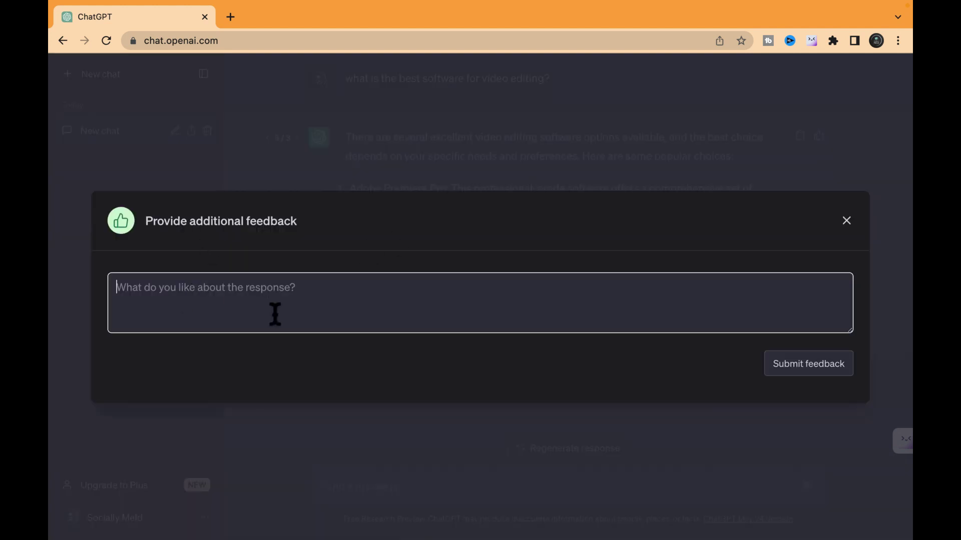
type("good ")
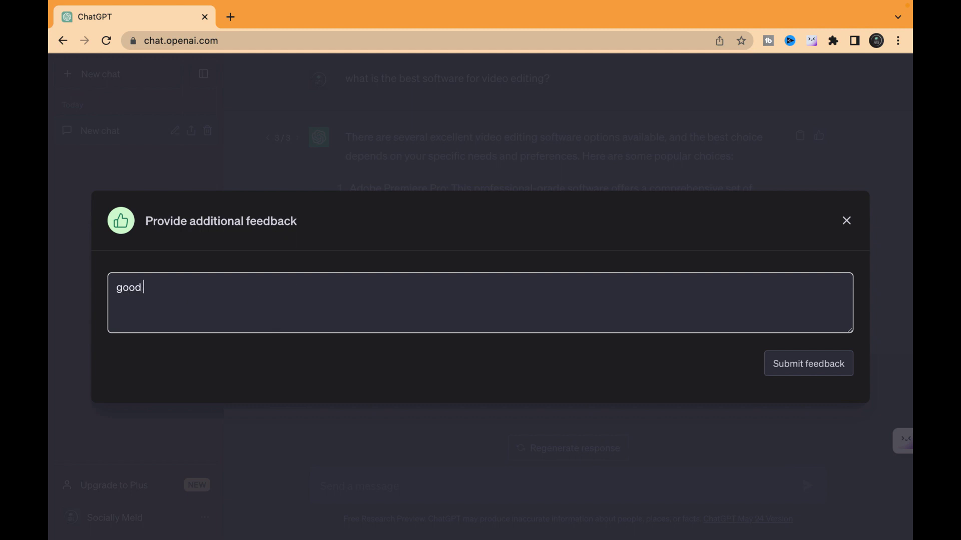
type("job")
left_click(841, 375)
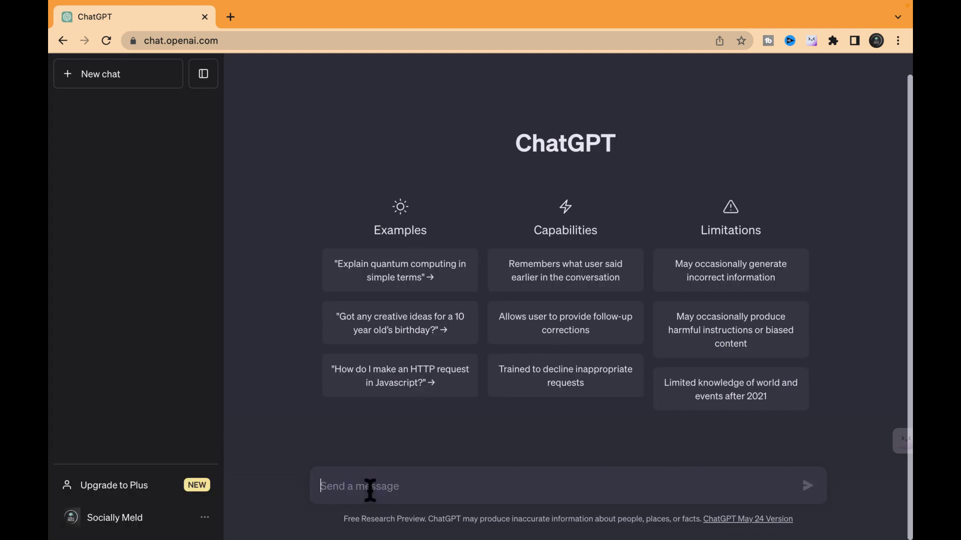
Ask "Who is the founder of Tesla?" in an empty chat
left_click(370, 489)
type("Who is the founder of Tesla?")
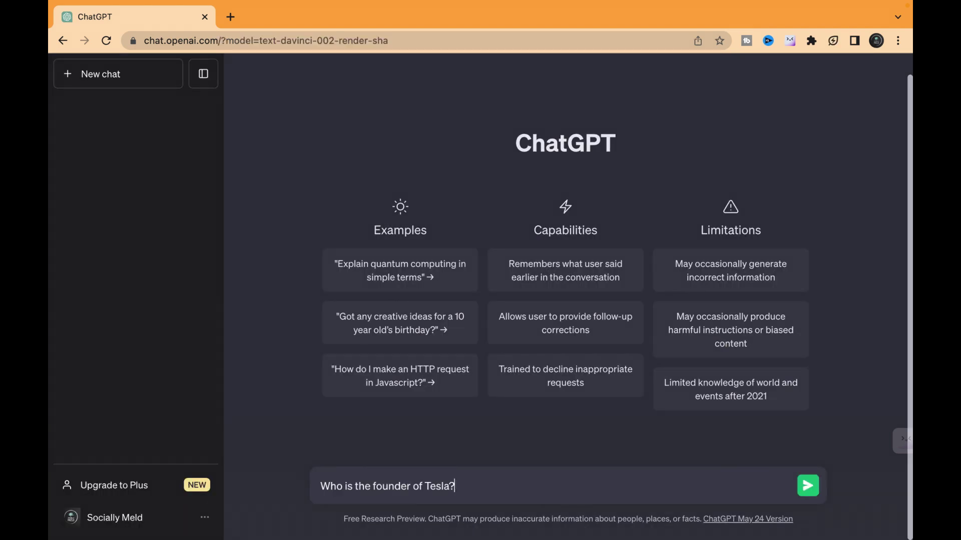
key("Return")
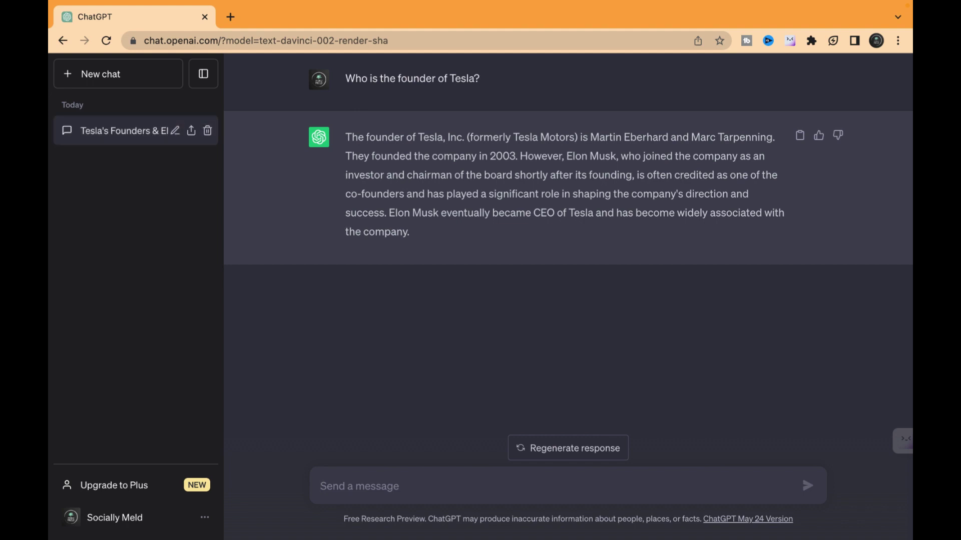
Ask "Is smoking good for health?" in the same chat
type("Is smok")
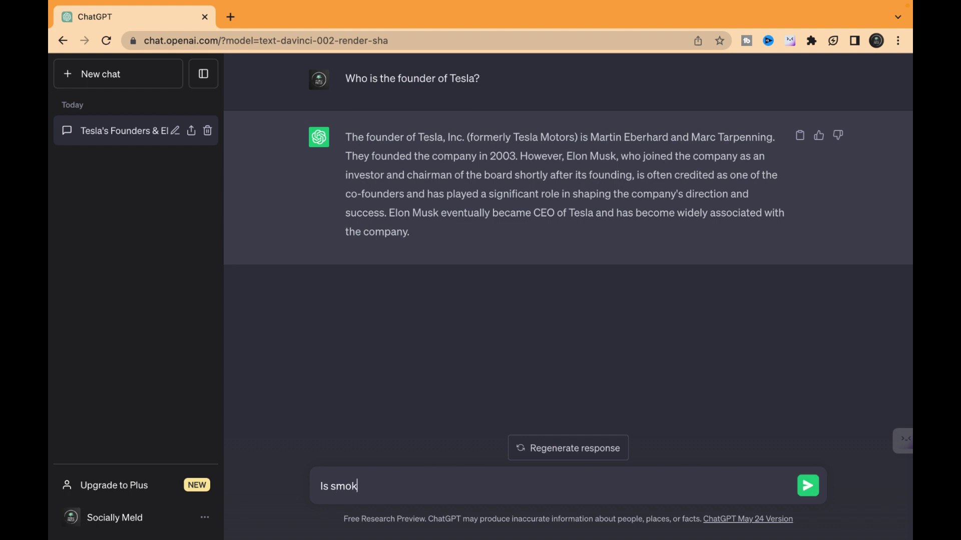
type("ing good for health")
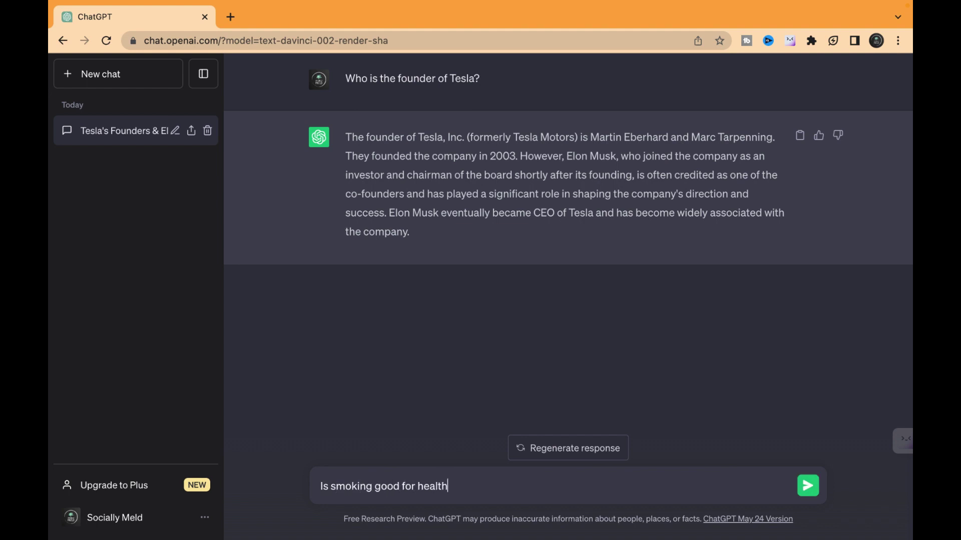
type("?")
key("Return")
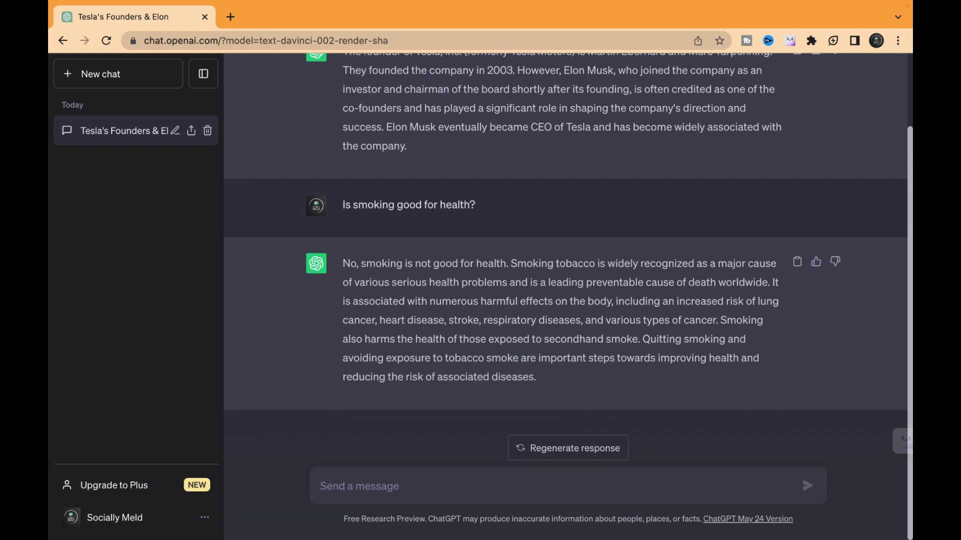
Ask "How many glasses of water should I drink per day?" in the same chat
type("How m")
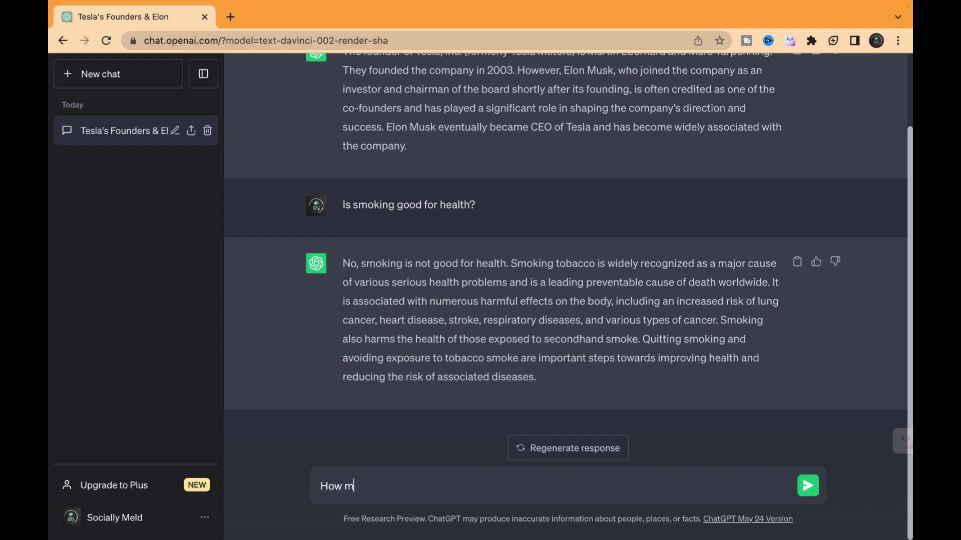
type("any glasses of water should I dr")
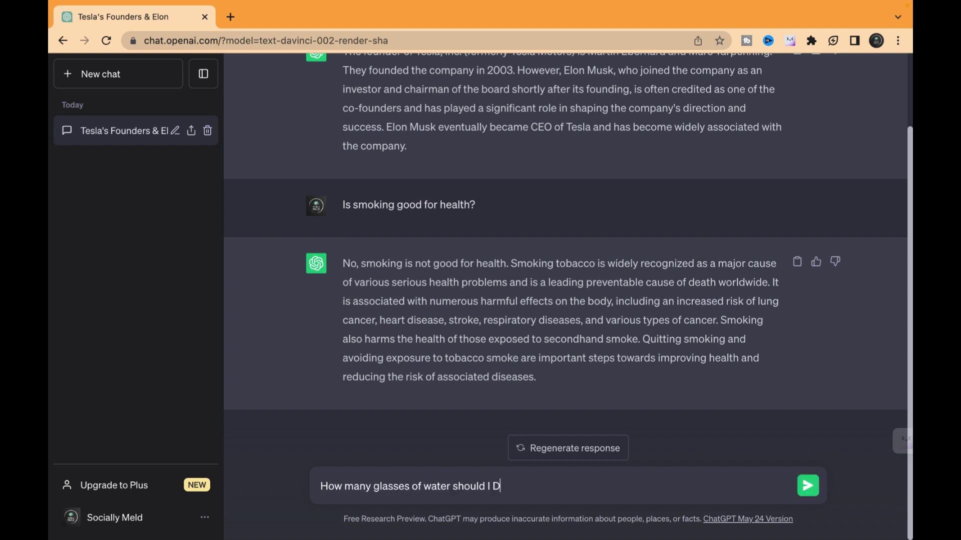
type("ink per day?")
key("Return")
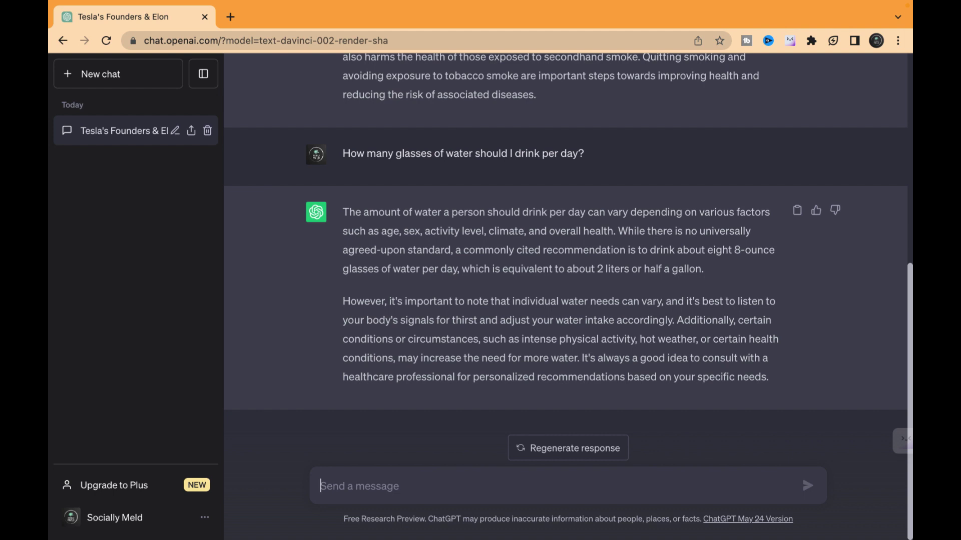
Ask "What is the meaning of "Equanimity"?" in the same chat
type("What is the meaning of \"Equanimity\"")
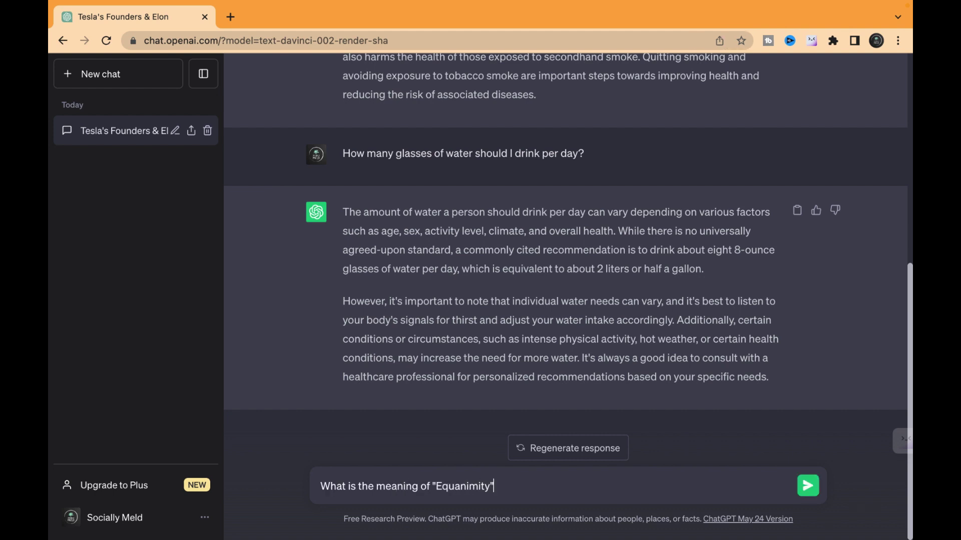
type("?")
key("Return")
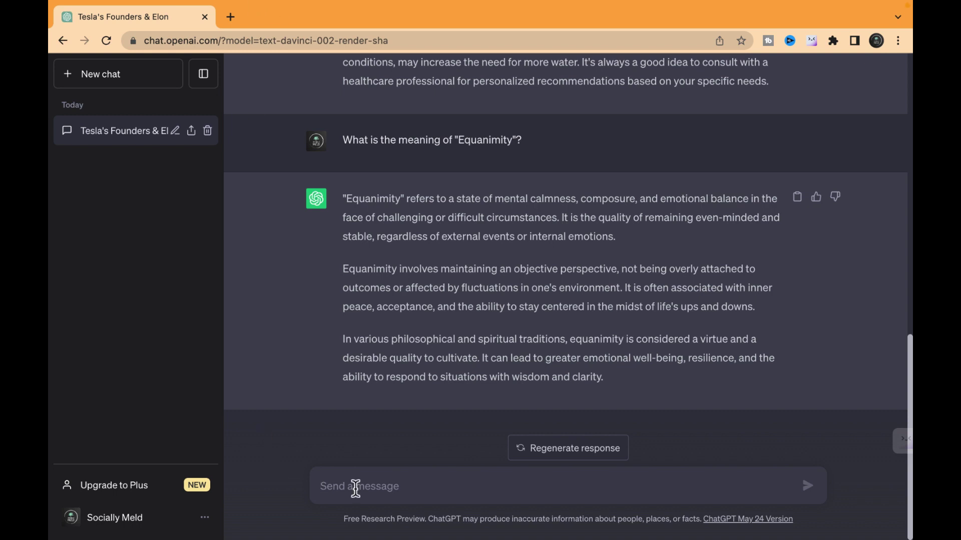
Reload the page to get an empty chat, submit "Explain what an NFTS is." and read through the answer from its beginning
key("super+r")
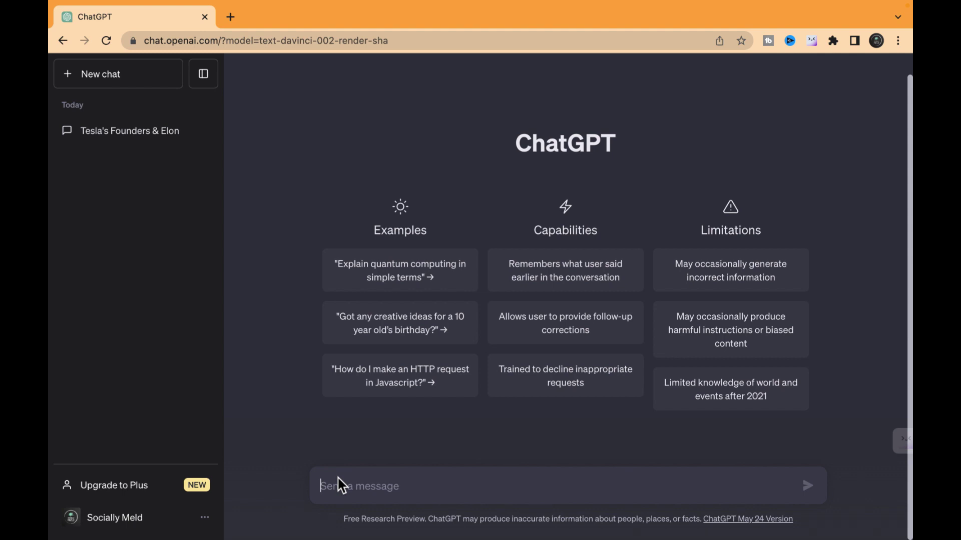
type("Explain w")
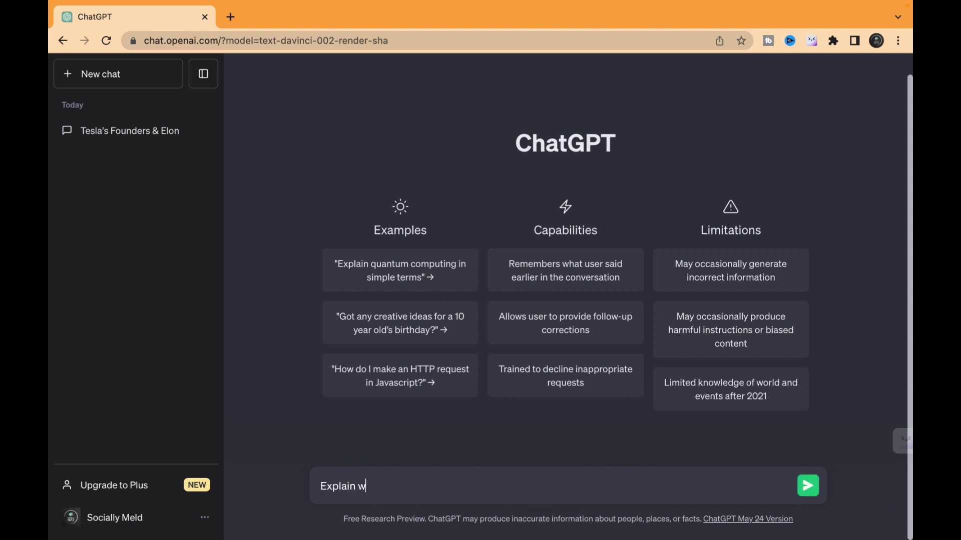
type("hat an NFTS is.")
key("Return")
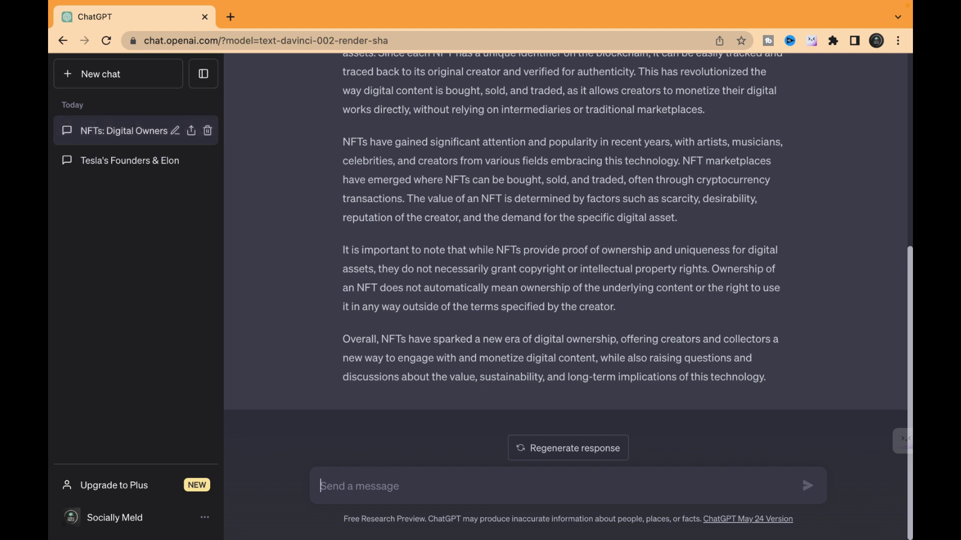
scroll(257, 349, "up", 6)
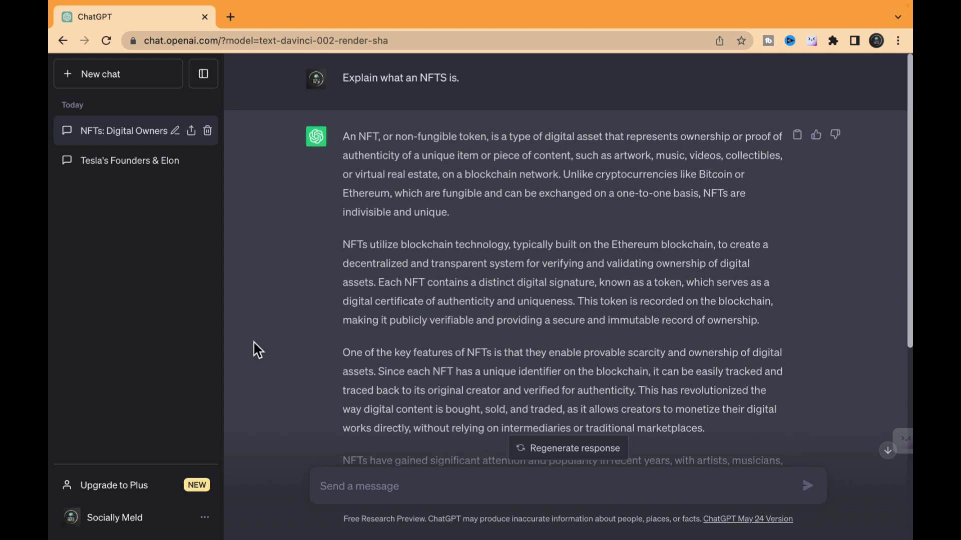
scroll(256, 349, "down", 4)
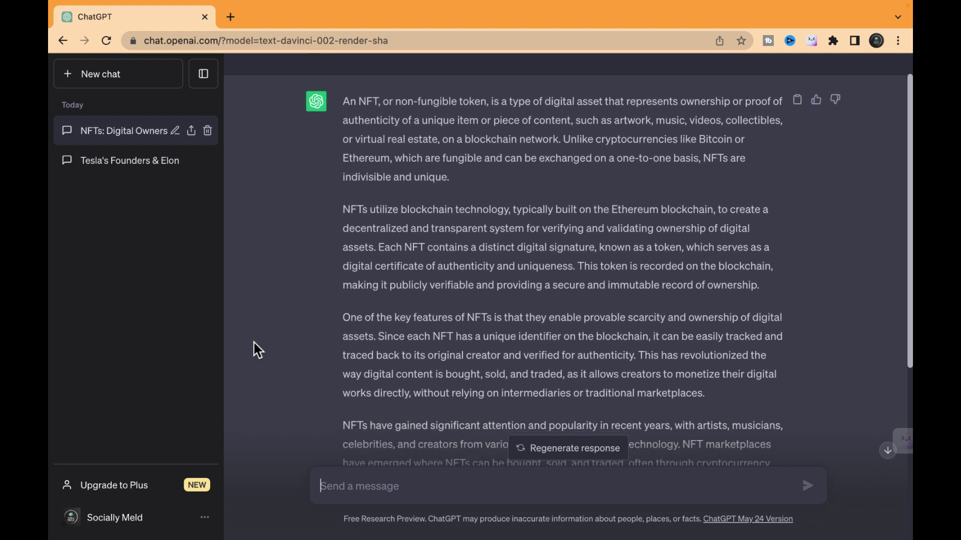
scroll(257, 348, "down", 2)
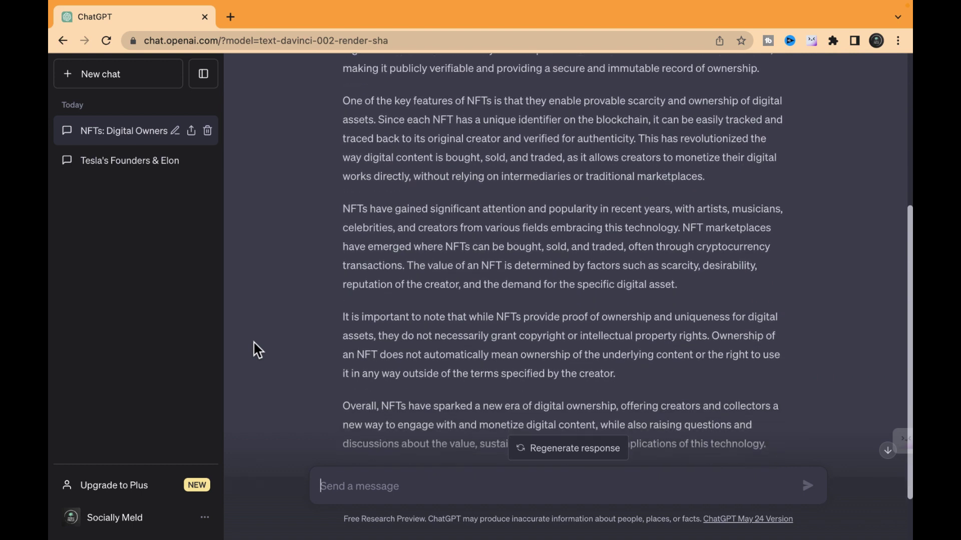
scroll(257, 348, "down", 2)
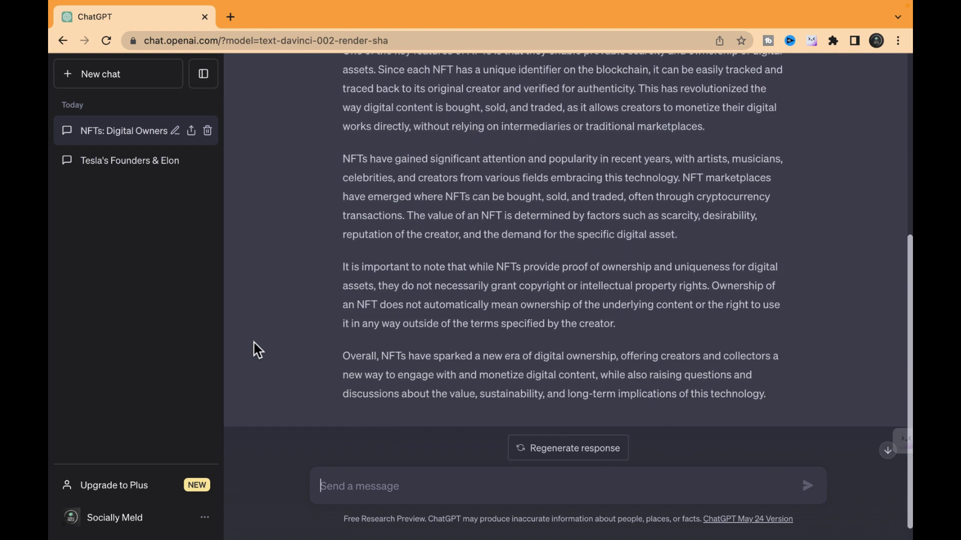